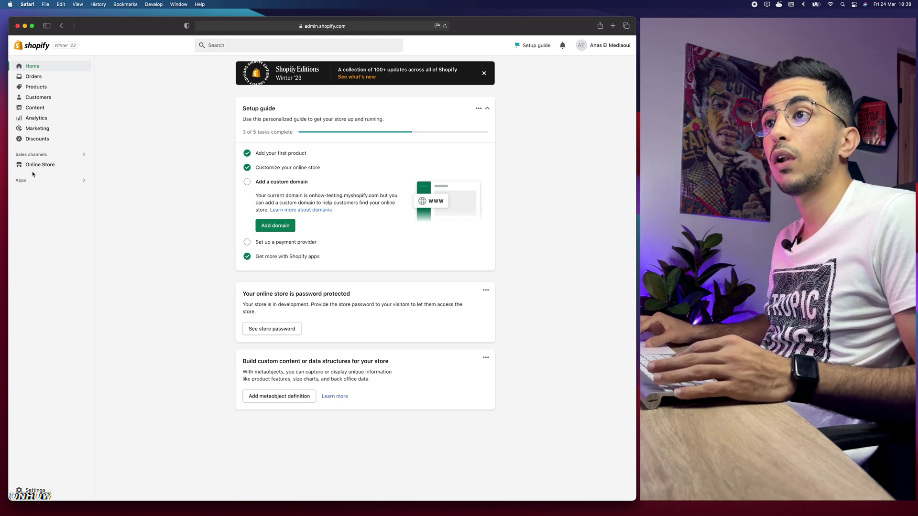
Go to the list of pages under Online Store
scroll(33, 171, up, 5)
click(57, 152)
scroll(80, 260, up, 2)
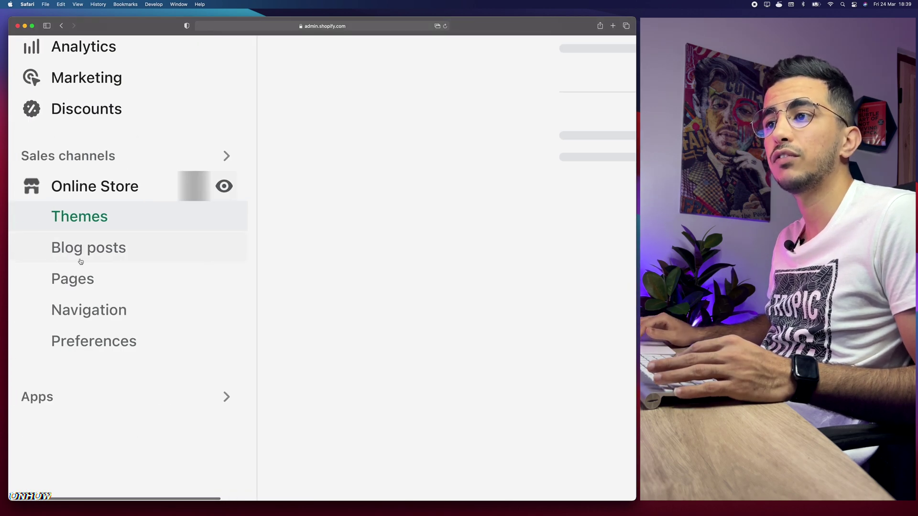
scroll(80, 260, left, 2)
scroll(79, 260, down, 2)
click(93, 248)
Start a new blank page and place the cursor in its Title and Content fields
scroll(280, 299, down, 5)
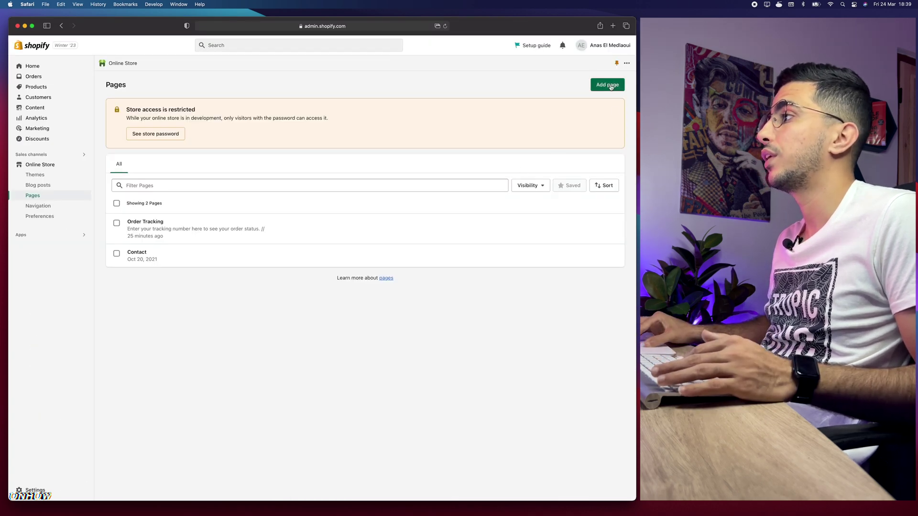
scroll(610, 86, up, 5)
scroll(581, 88, right, 2)
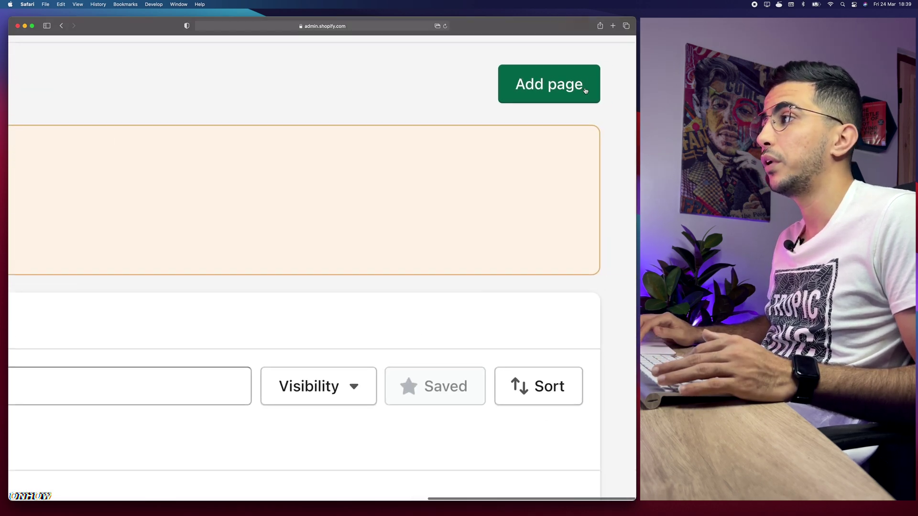
click(537, 94)
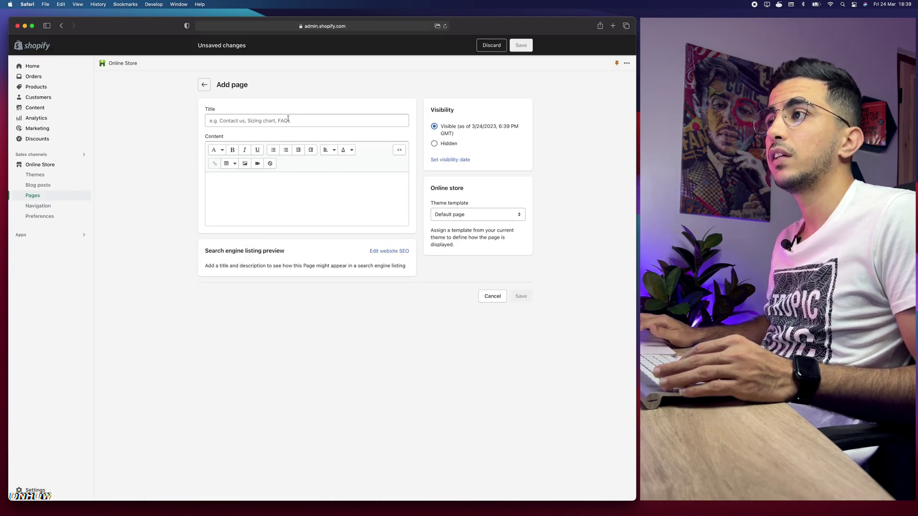
click(244, 119)
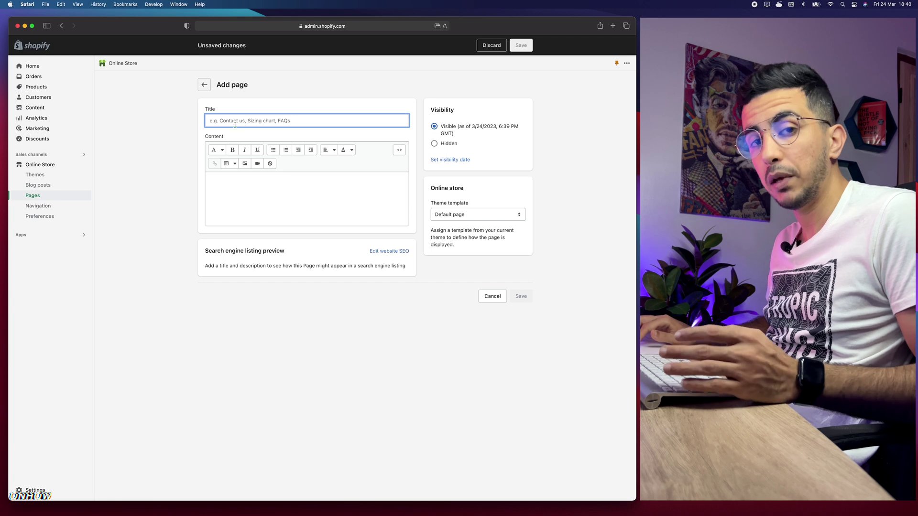
click(225, 185)
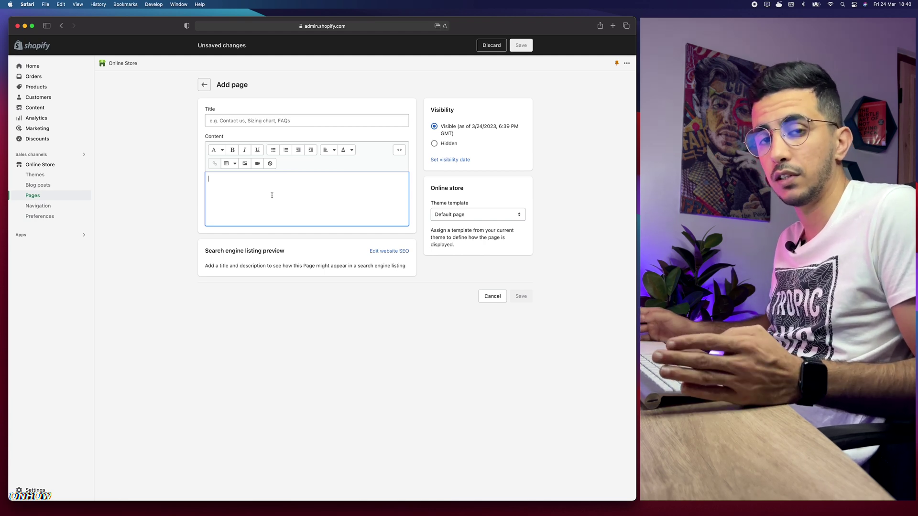
Save a page titled 'Empty' with blank content, then view it live in a new tab
click(255, 120)
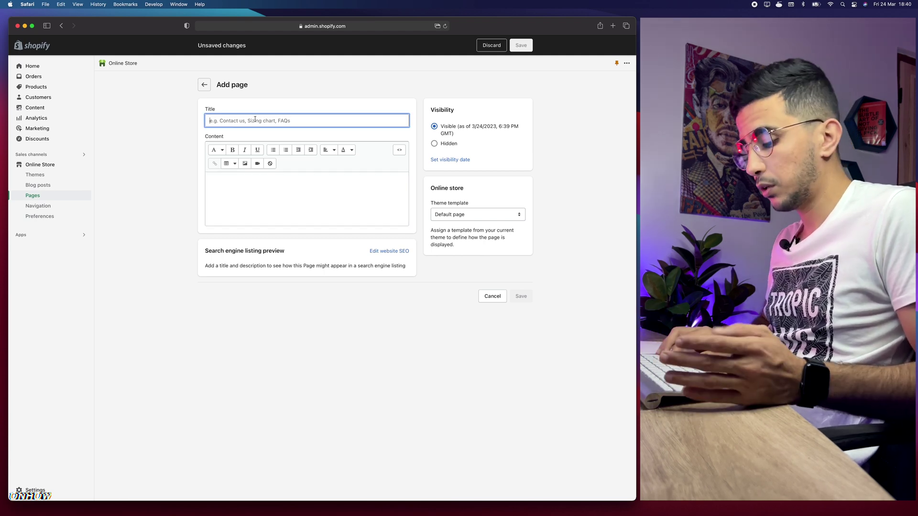
text(Empty)
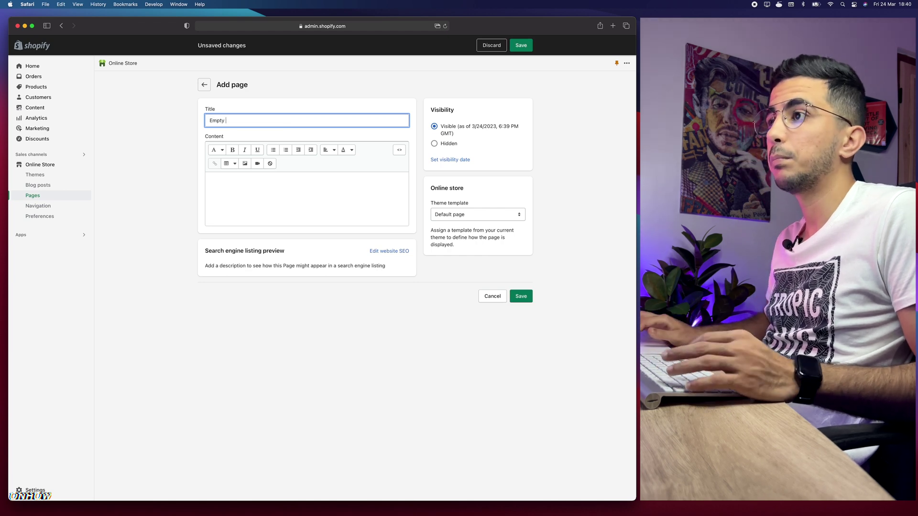
click(277, 180)
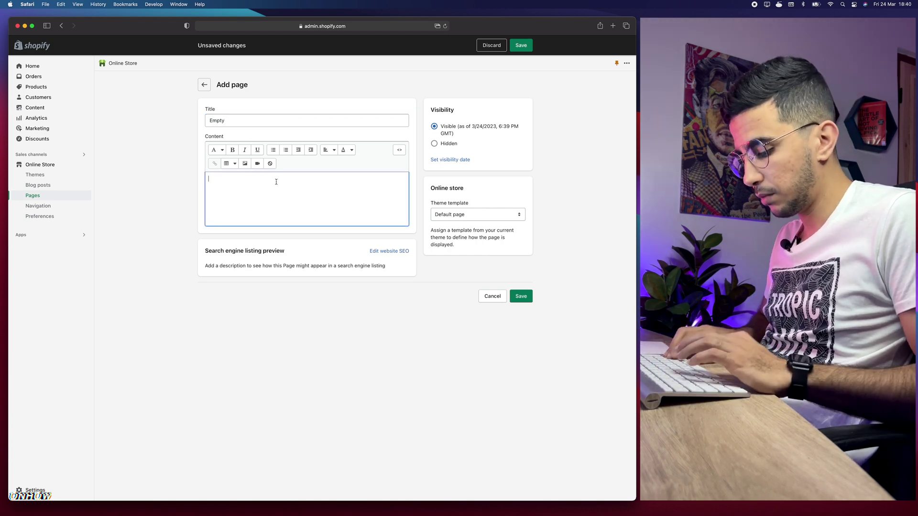
text(Hi)
key(BackSpace)
key(BackSpace)
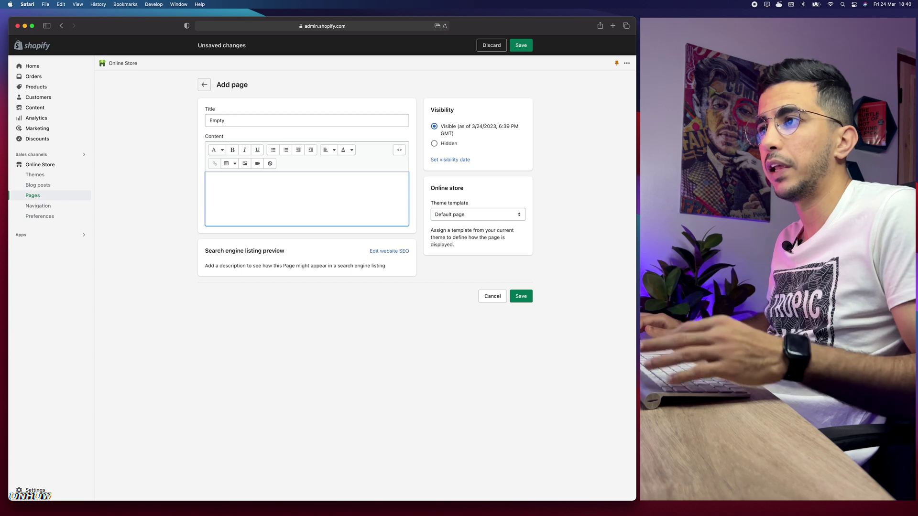
click(521, 296)
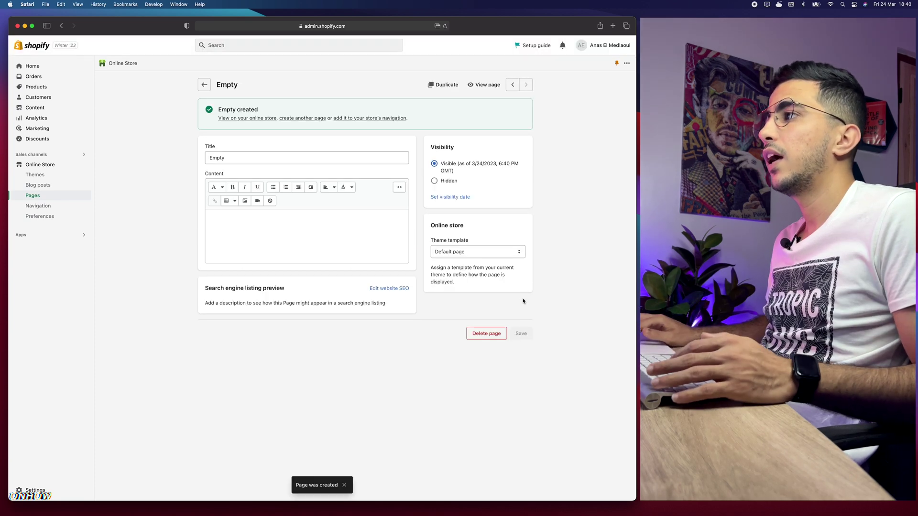
right_click(486, 85)
click(495, 90)
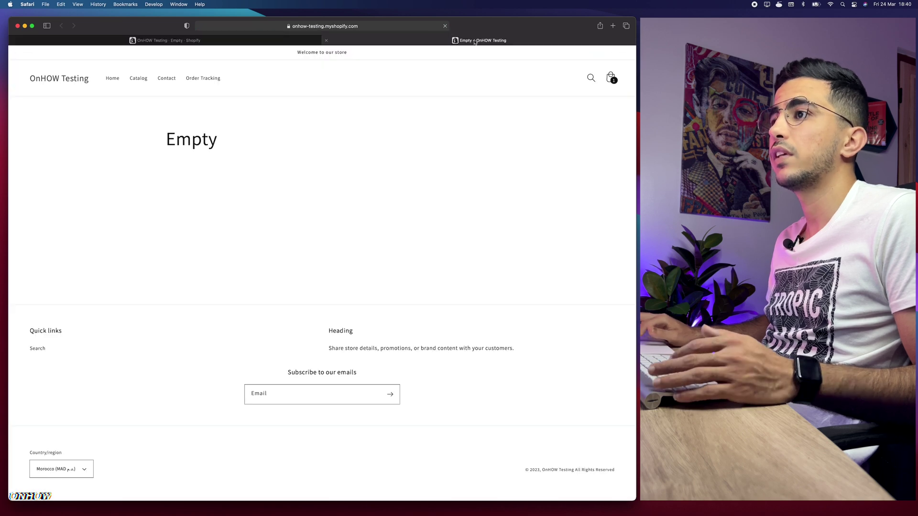
Highlight and deselect the storefront's Empty heading, then return to the admin page editor
drag(164, 138, 262, 158)
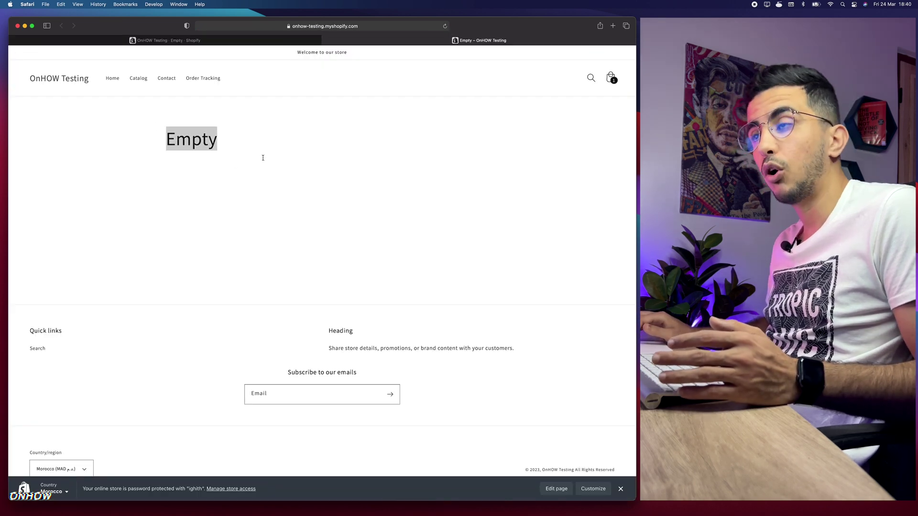
click(148, 190)
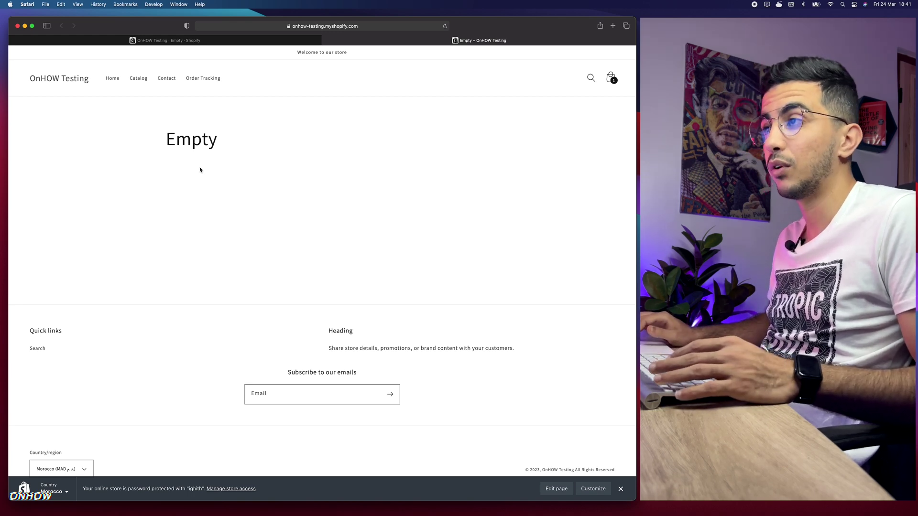
click(241, 41)
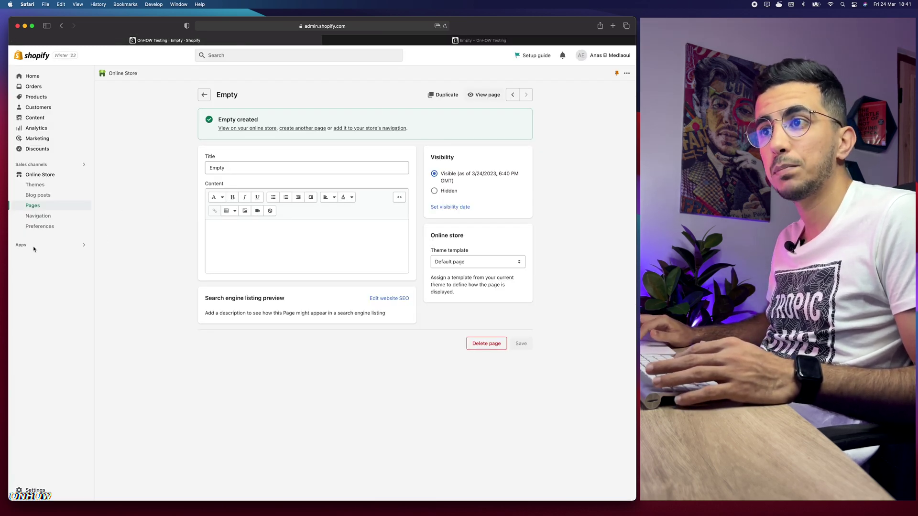
From Apps' Recommended apps panel, open the Shopify App Store in a new tab
scroll(33, 248, up, 5)
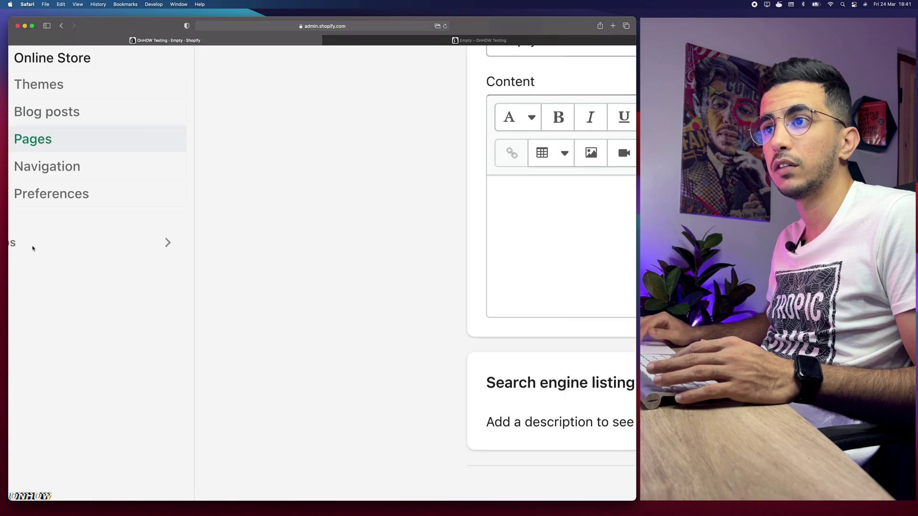
click(68, 244)
scroll(68, 244, down, 5)
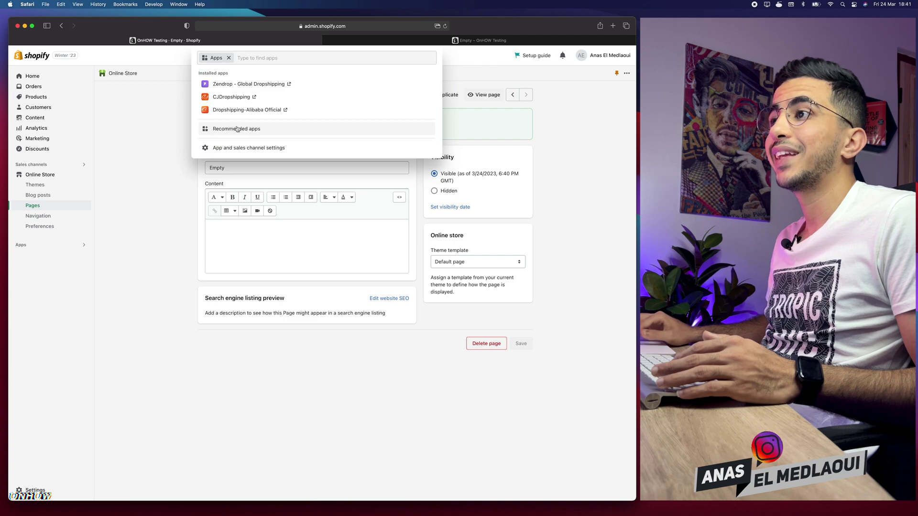
scroll(236, 133, up, 5)
scroll(235, 129, down, 5)
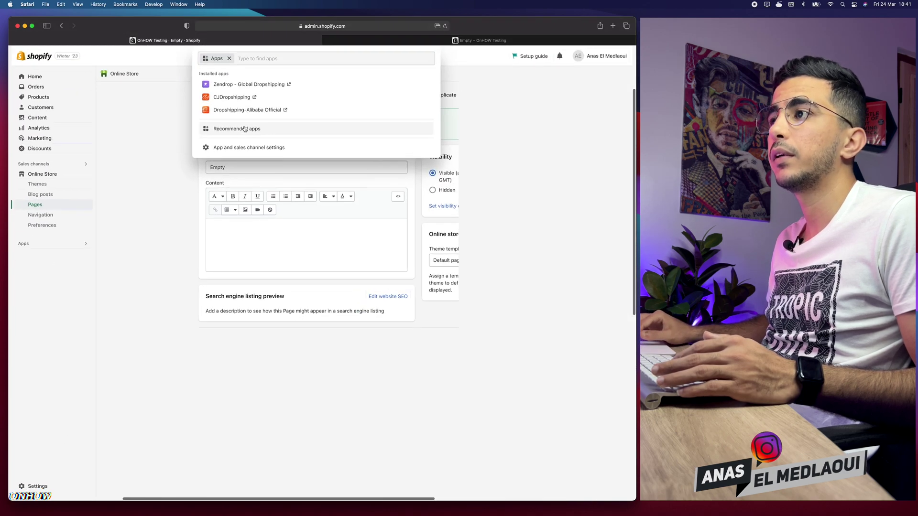
click(236, 129)
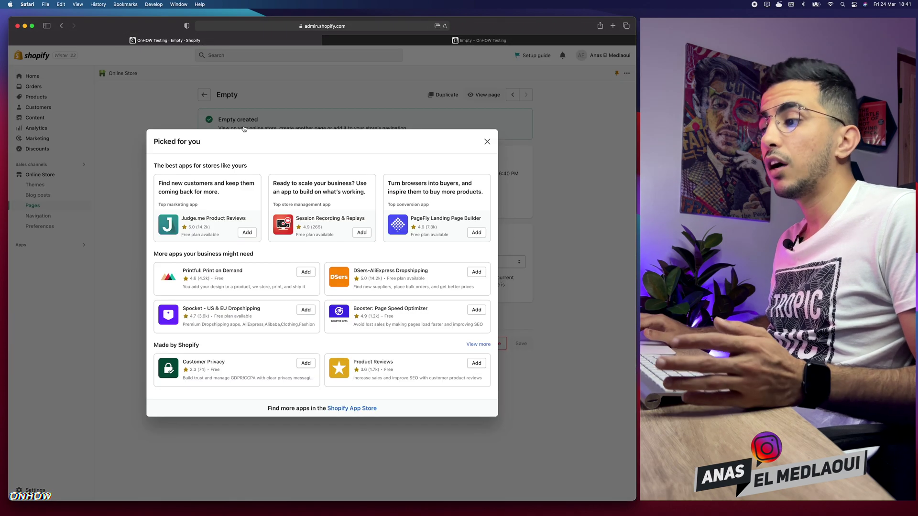
click(348, 409)
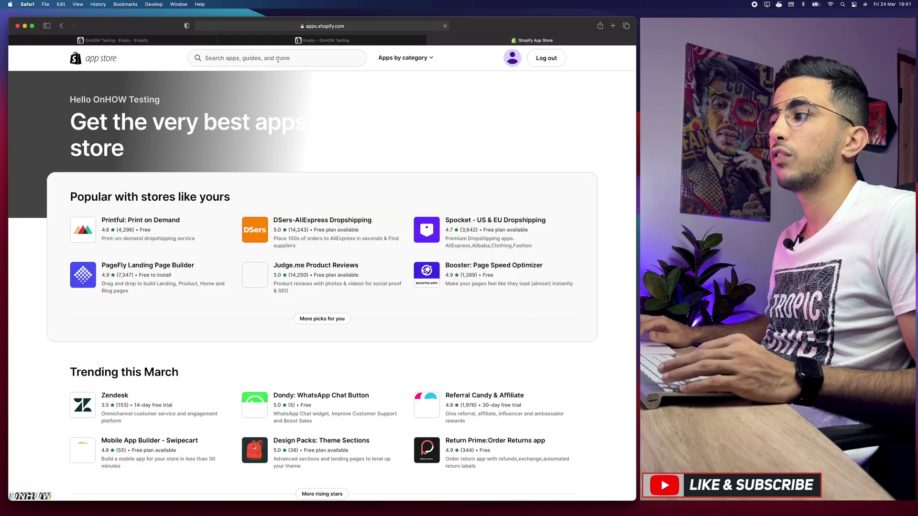
Open the PageFly Landing Page Builder listing in the App Store and add the app
click(278, 59)
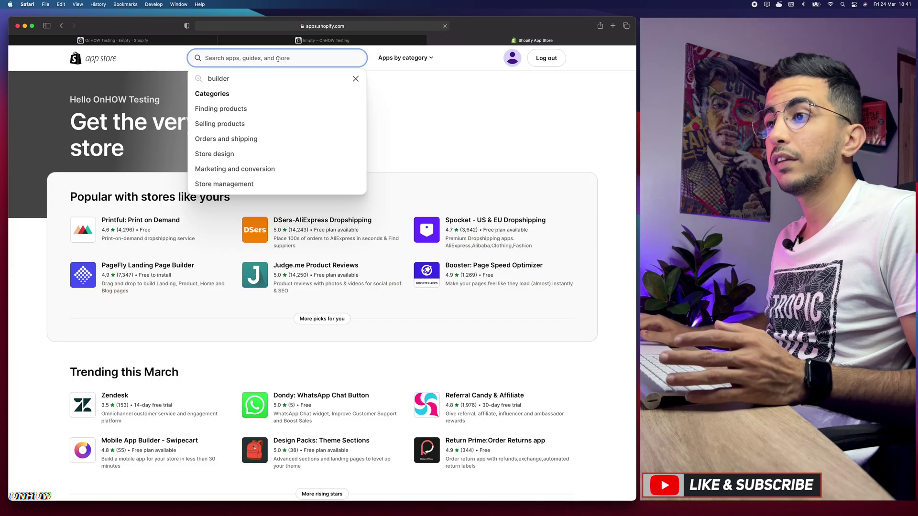
scroll(95, 276, up, 5)
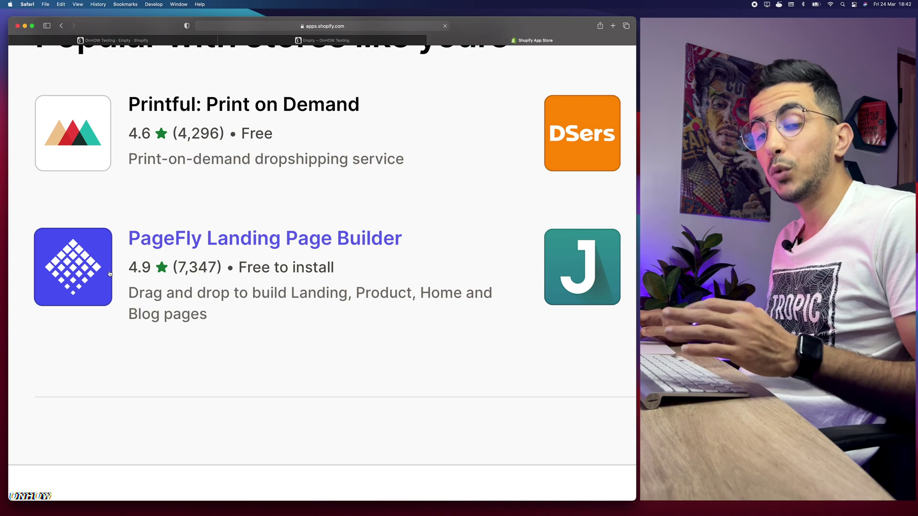
scroll(110, 273, down, 5)
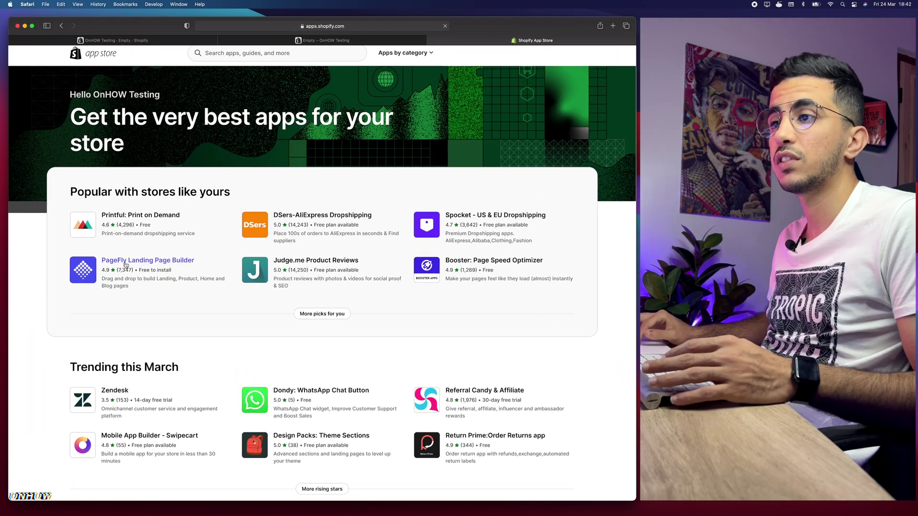
click(123, 261)
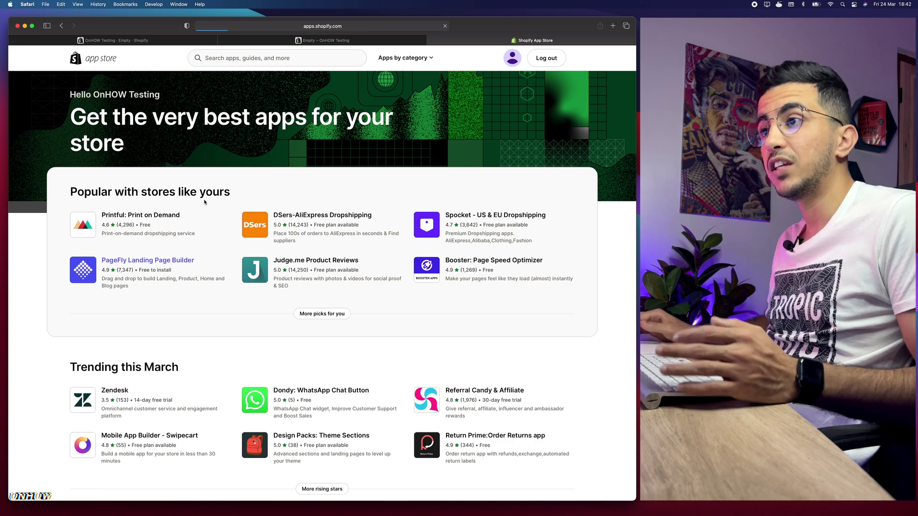
scroll(176, 201, up, 5)
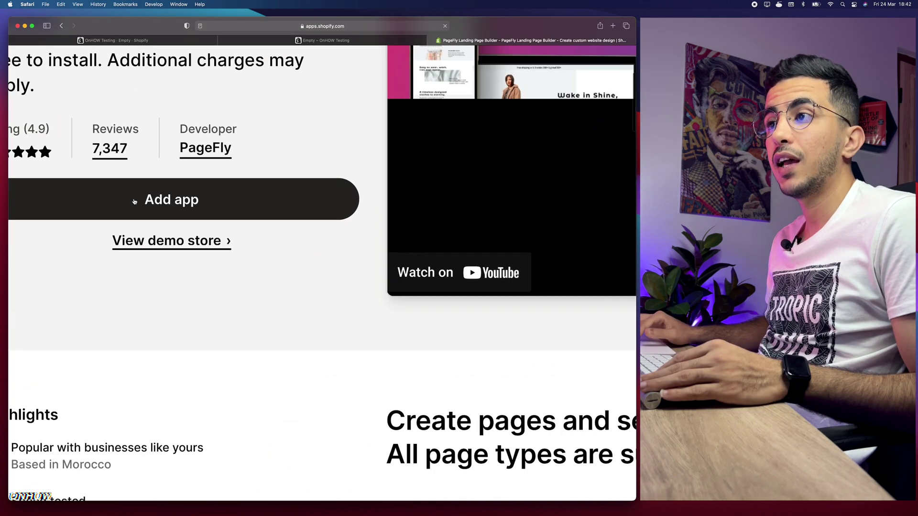
scroll(175, 201, down, 5)
click(160, 200)
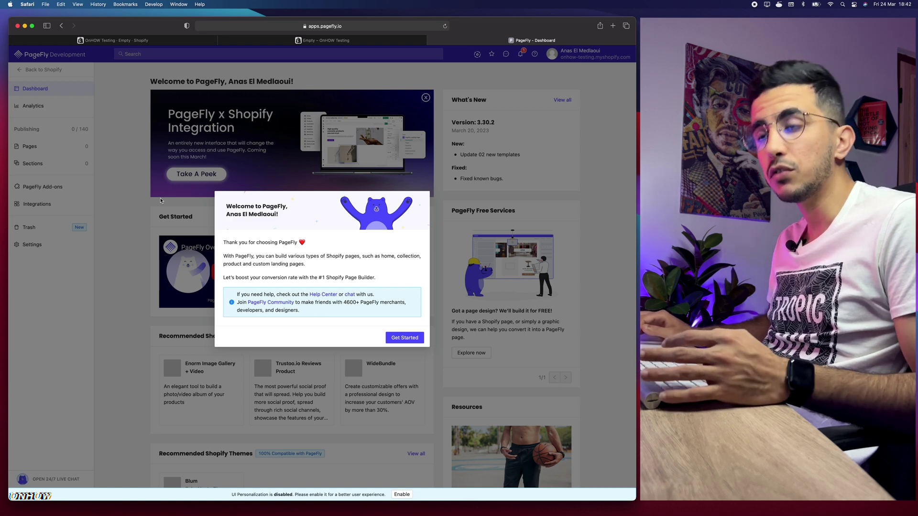
Close the PageFly welcome dialog and bring up the Pages menu in the sidebar
click(161, 200)
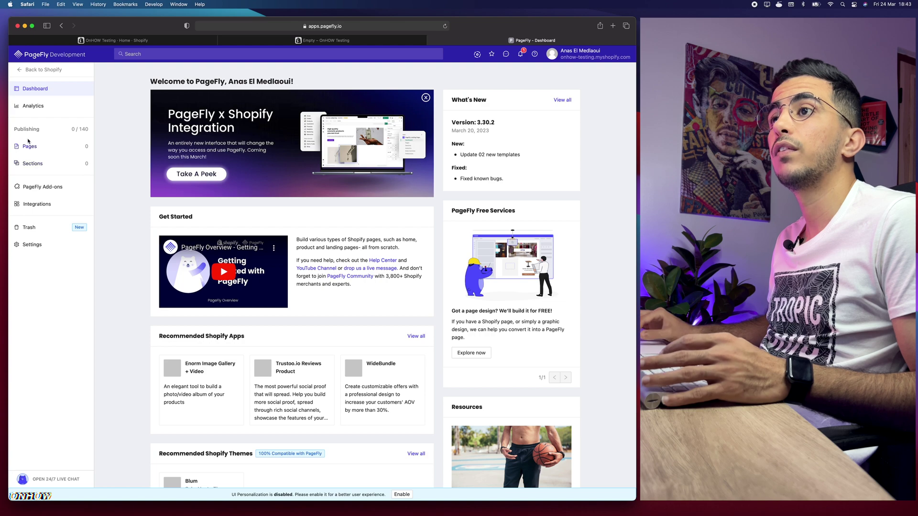
scroll(44, 147, up, 5)
scroll(70, 159, down, 5)
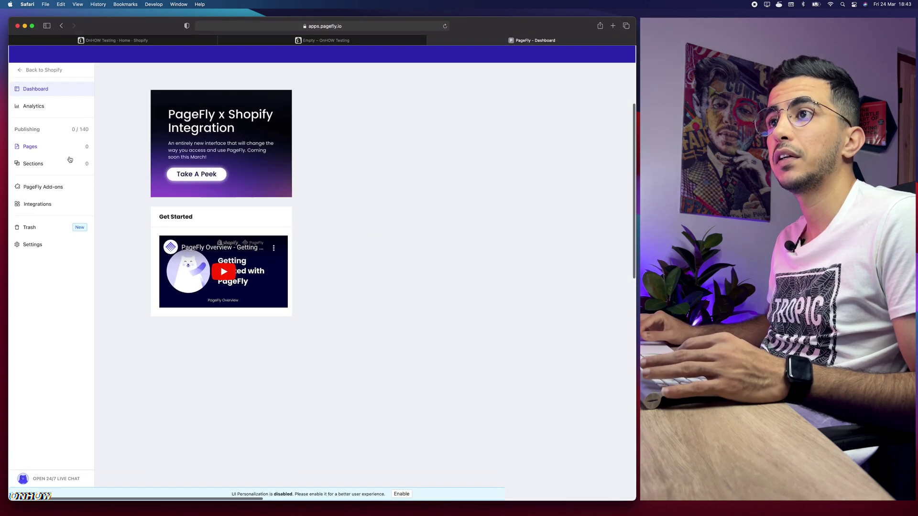
mouse_move(40, 148)
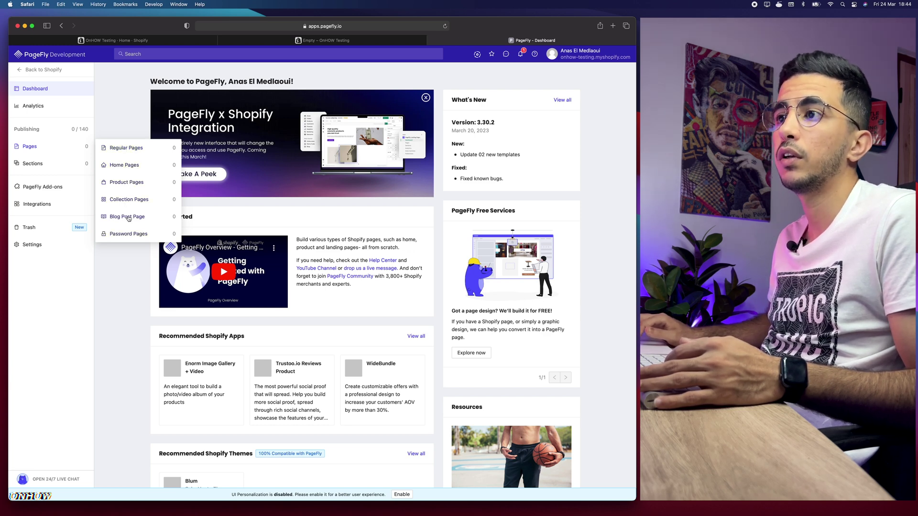
Go to Regular Pages and open the template gallery to create a page from a template
click(138, 151)
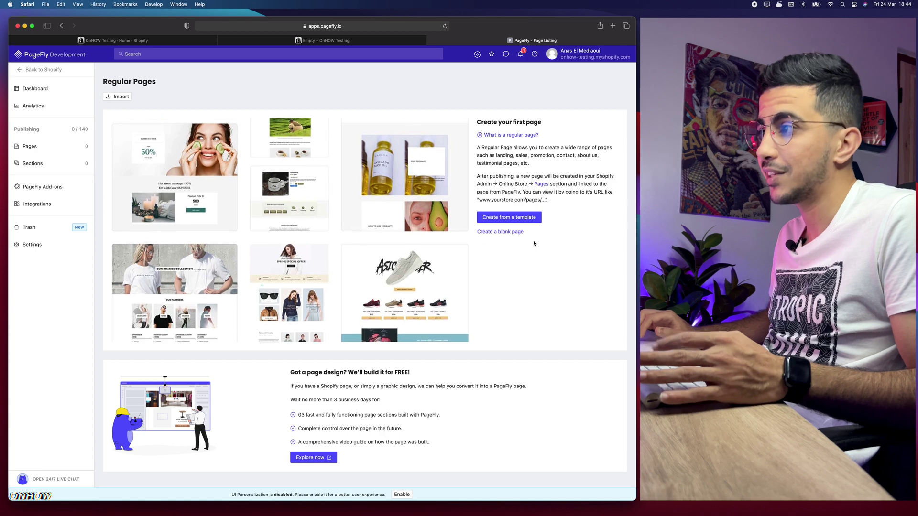
click(510, 219)
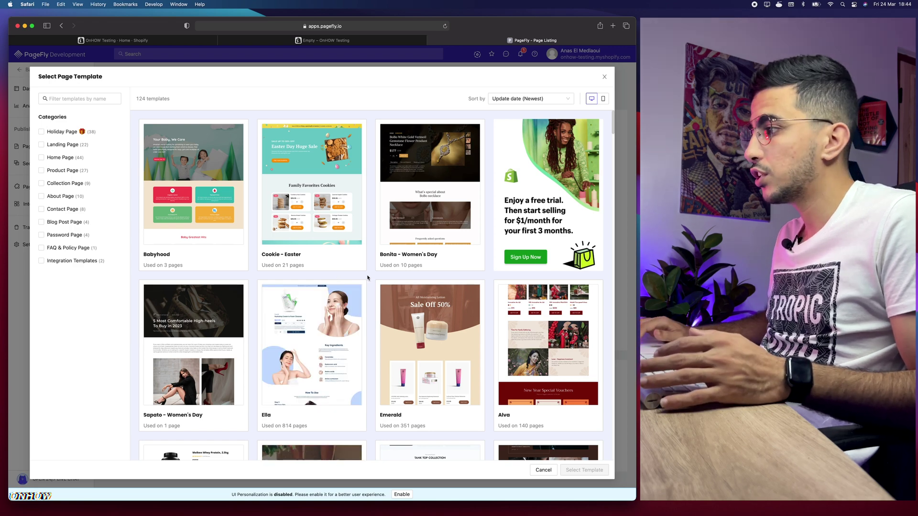
Create a new regular page from the Casen template
scroll(368, 277, down, 5)
scroll(367, 277, down, 6)
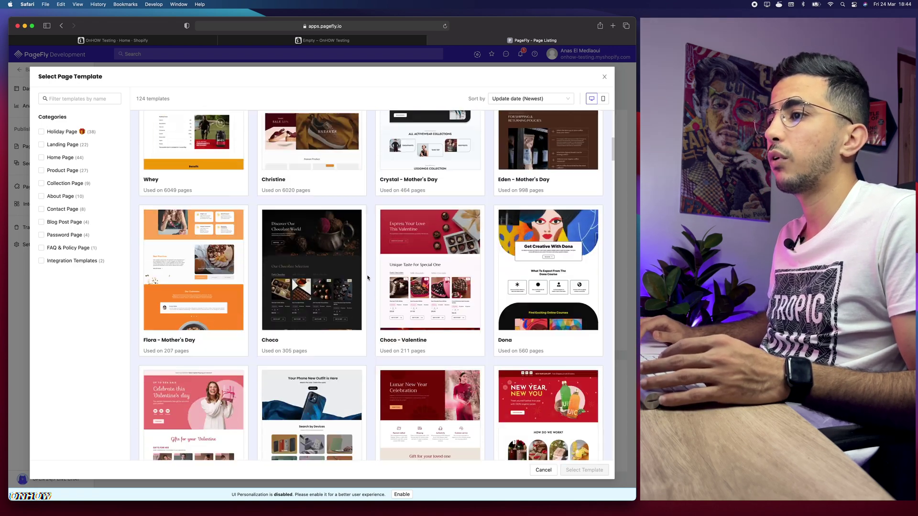
scroll(367, 277, down, 2)
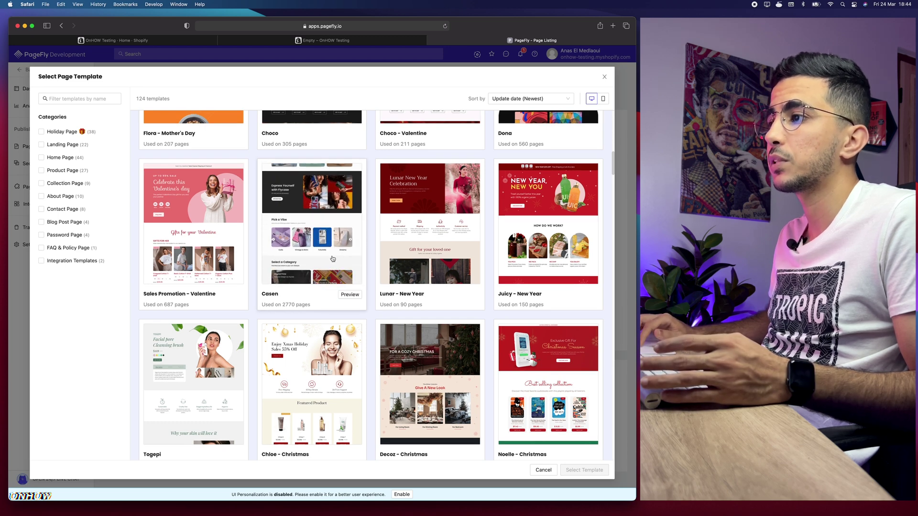
click(312, 256)
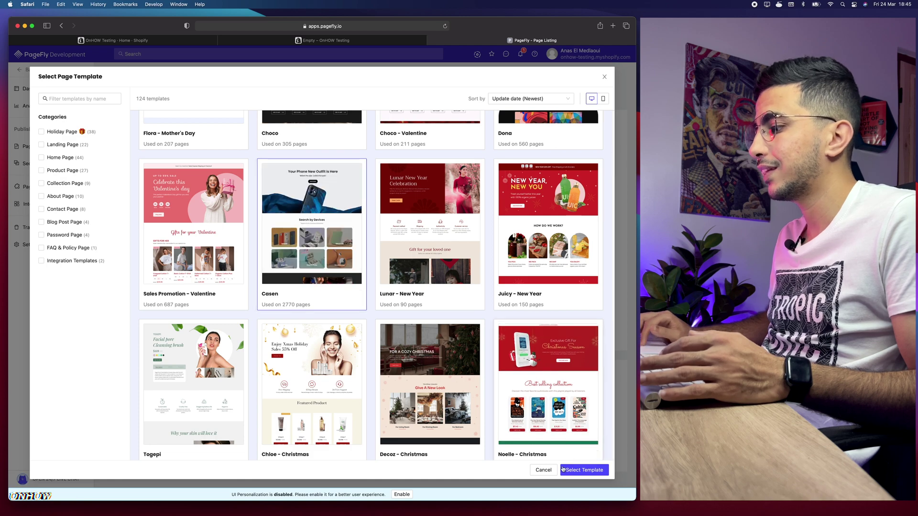
click(587, 470)
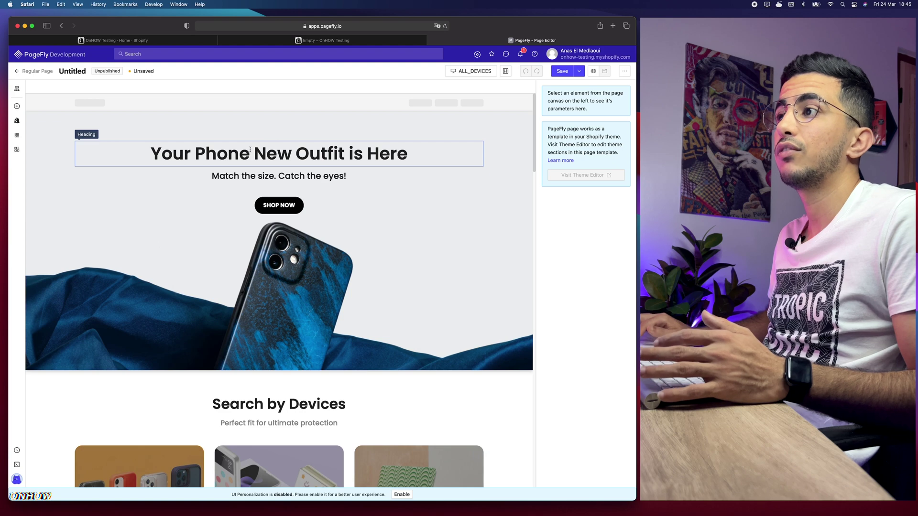
Replace the hero heading 'Your Phone New Outfit is Here' with 'Please subscribe'
click(202, 150)
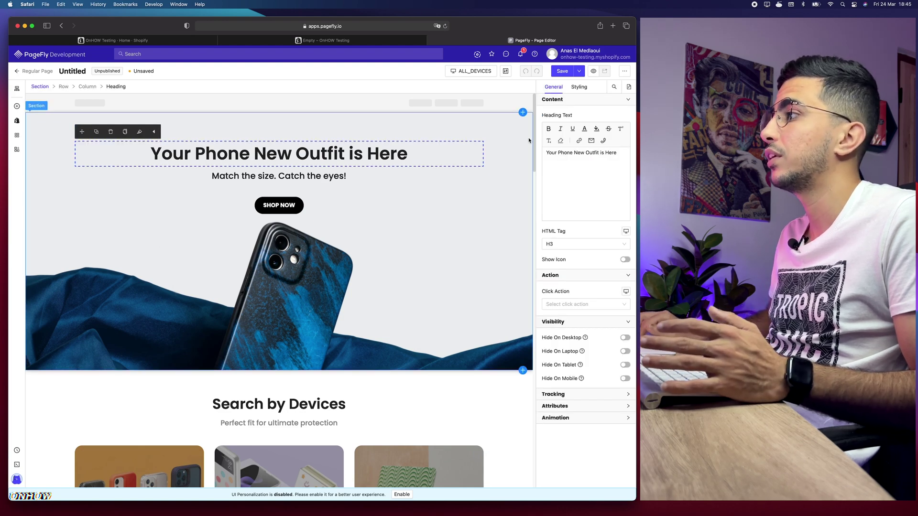
key(super+a)
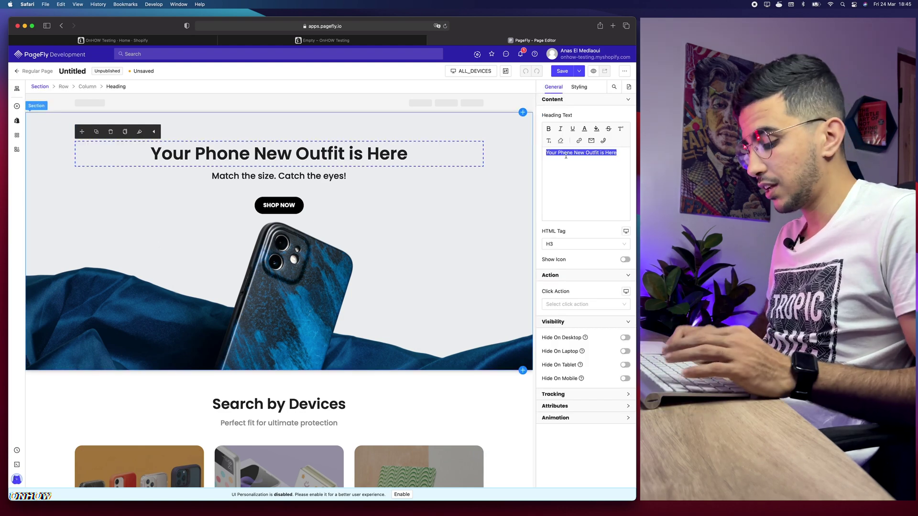
text(Please subs)
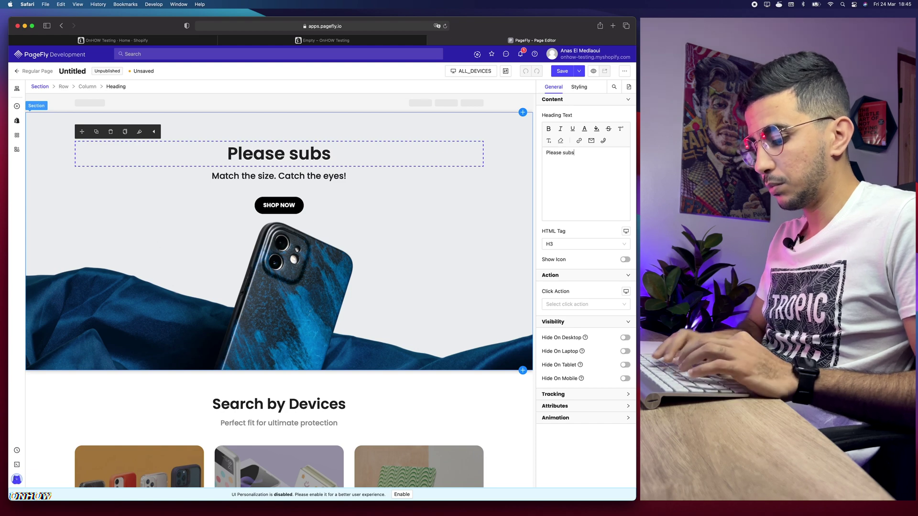
text(cribe)
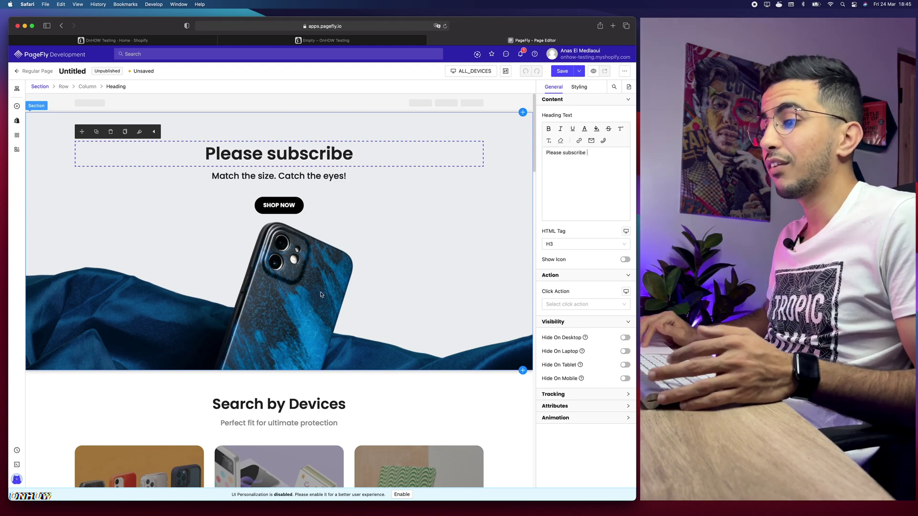
scroll(321, 292, down, 20)
scroll(321, 294, down, 7)
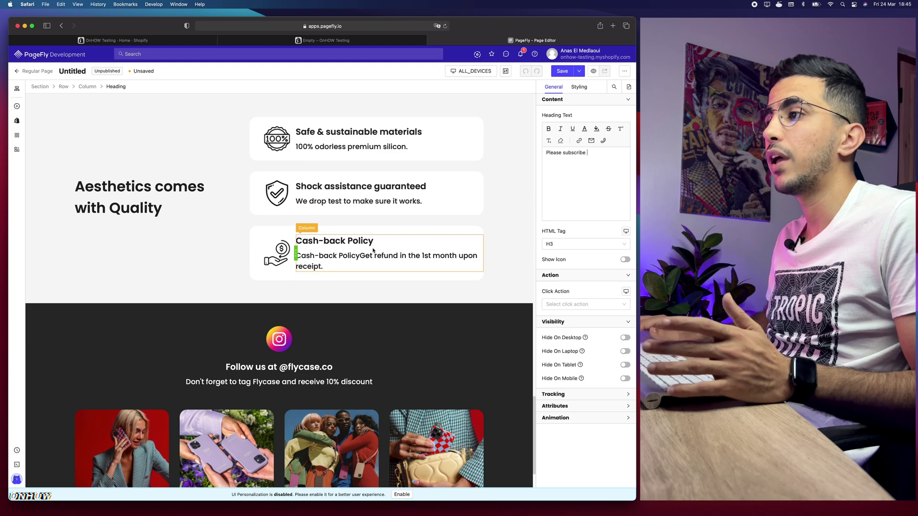
scroll(334, 254, up, 20)
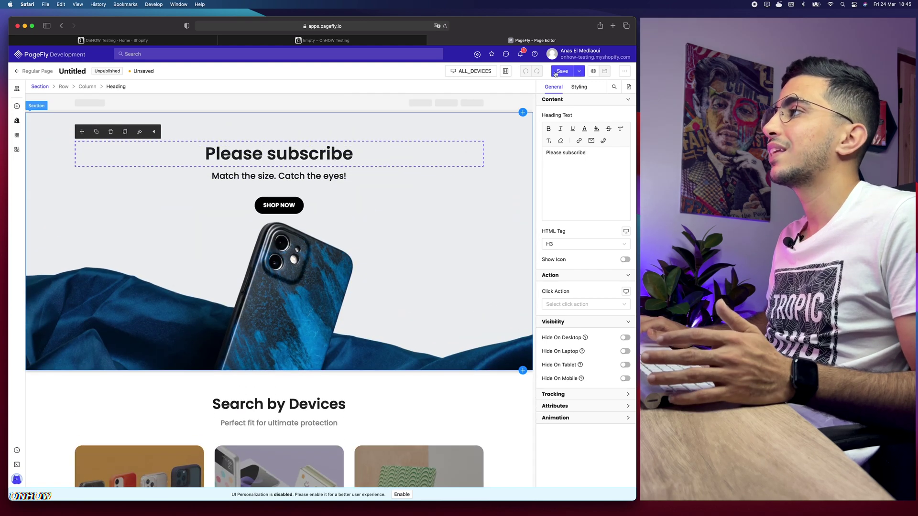
Save the page, retitling it from Untitled to 'new not empty', and dismiss the save notice
click(562, 71)
click(332, 272)
key(super+a)
text(new )
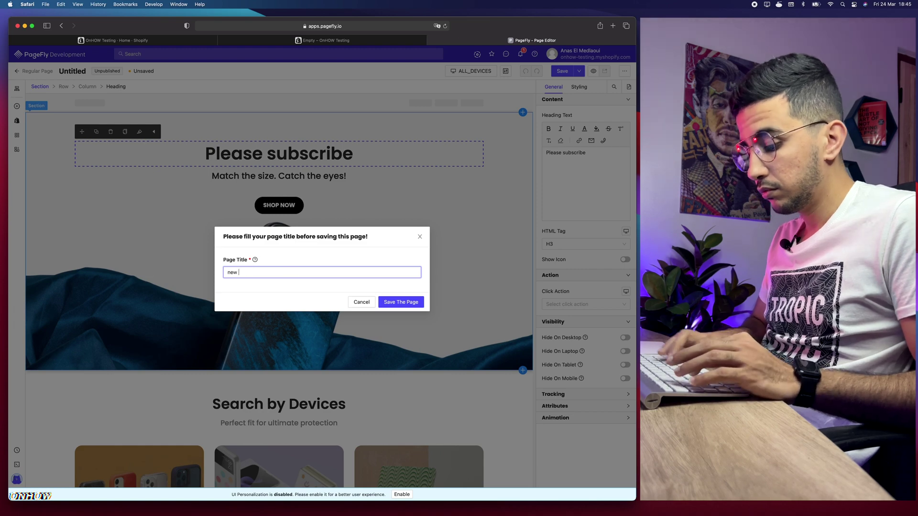
text(not empty)
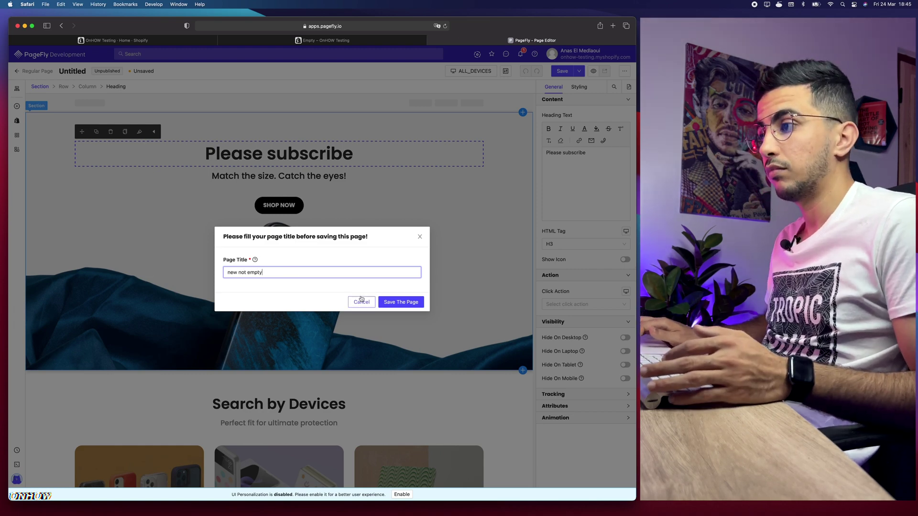
click(408, 301)
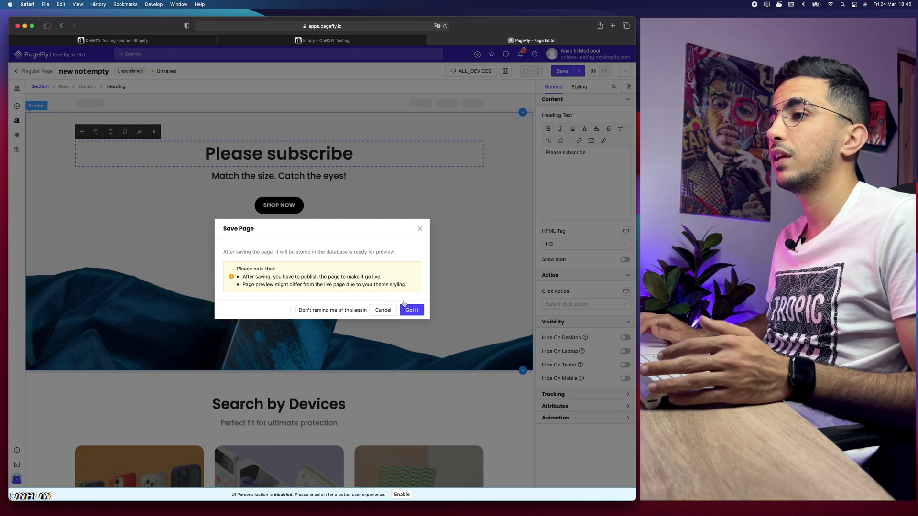
click(412, 309)
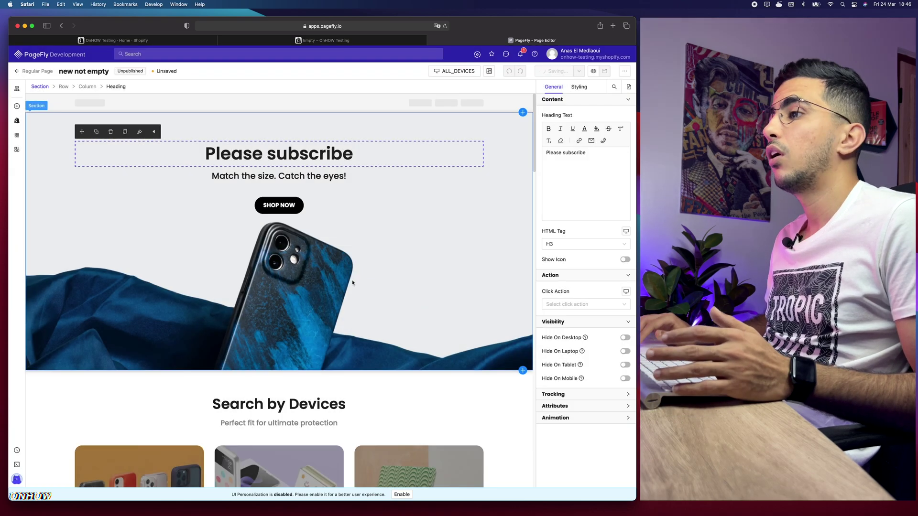
scroll(342, 274, down, 15)
scroll(342, 274, up, 10)
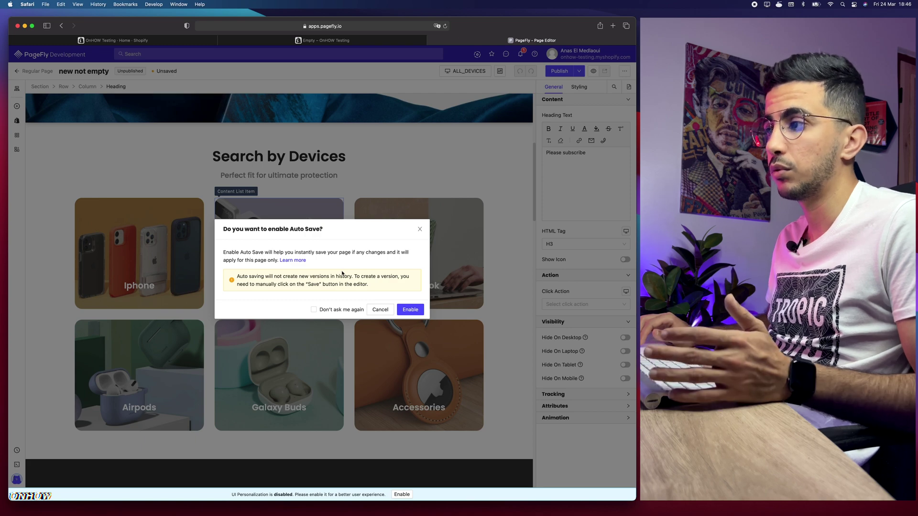
Enable Auto Save and publish the edited PageFly page, then return to the Shopify admin
click(411, 309)
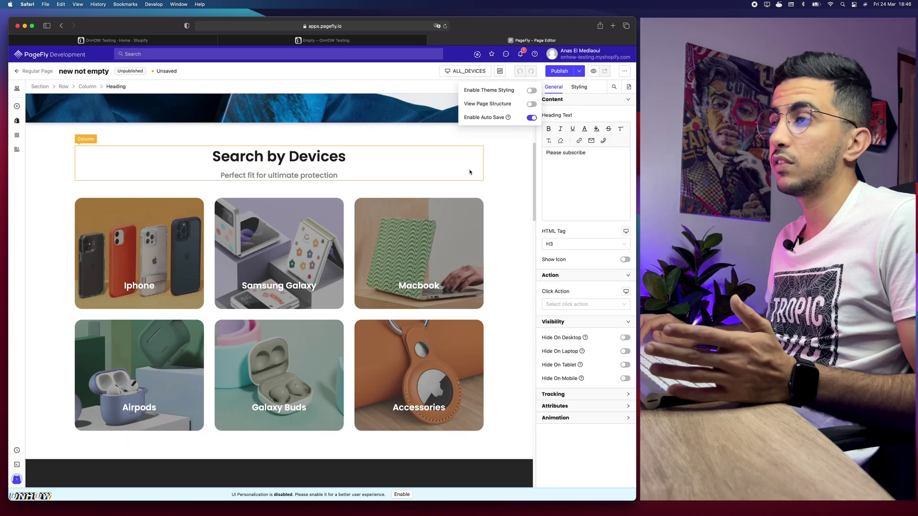
scroll(459, 172, up, 5)
click(565, 72)
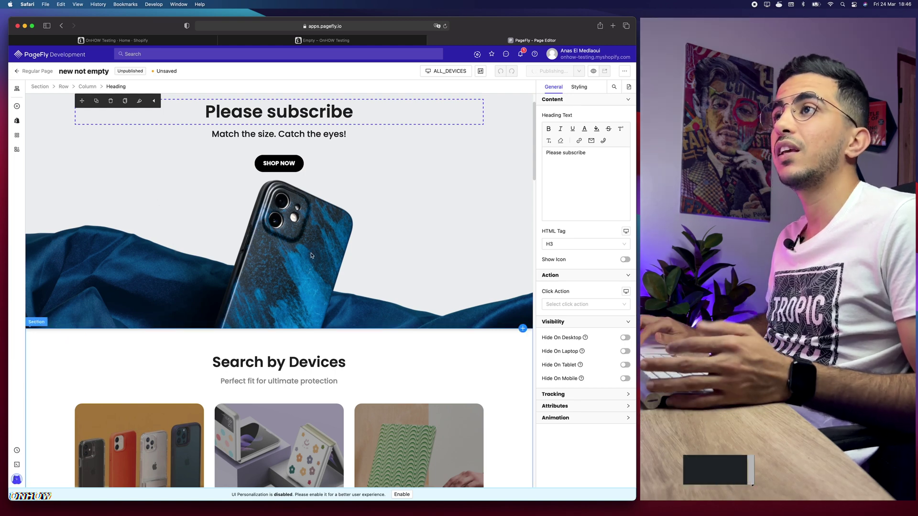
click(143, 42)
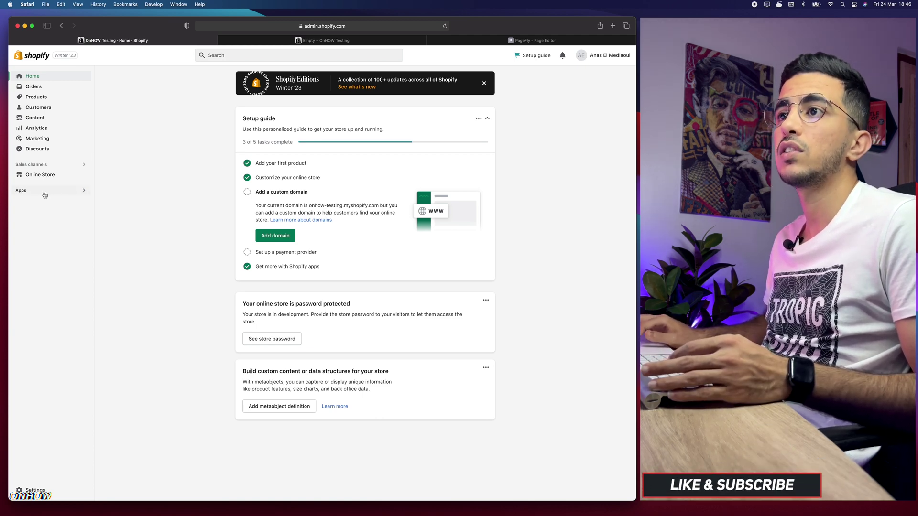
Open Online Store > Navigation > Main menu and start a new menu item
click(38, 175)
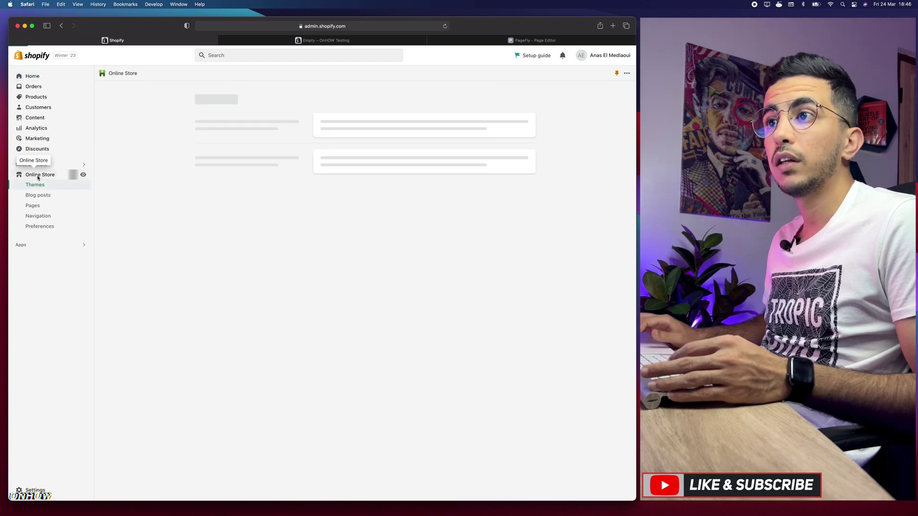
click(38, 217)
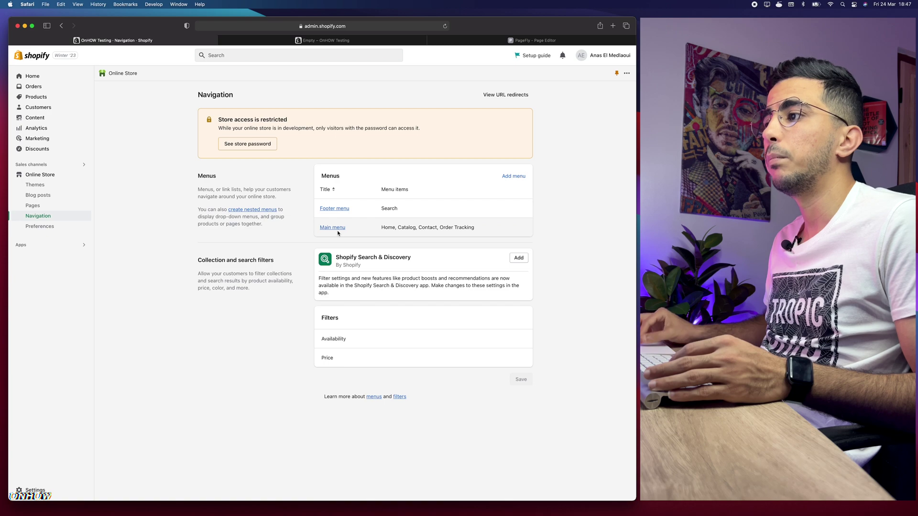
click(336, 228)
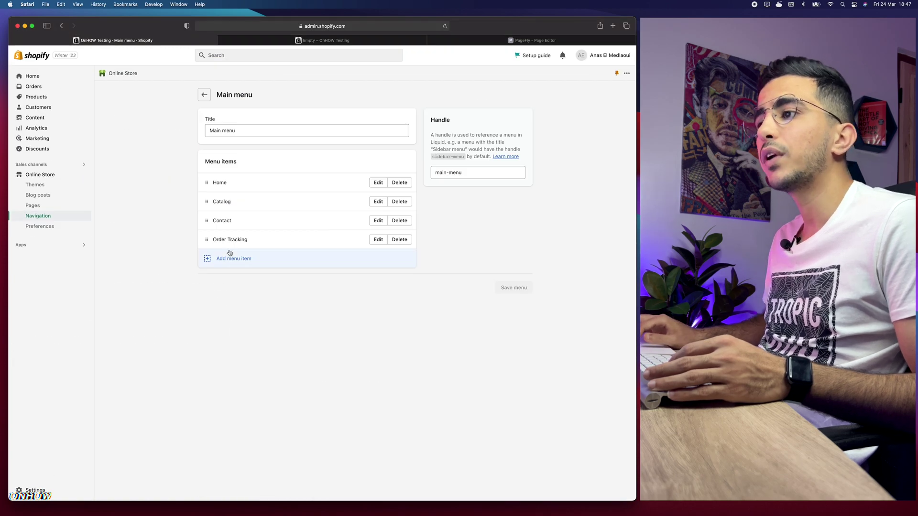
click(227, 259)
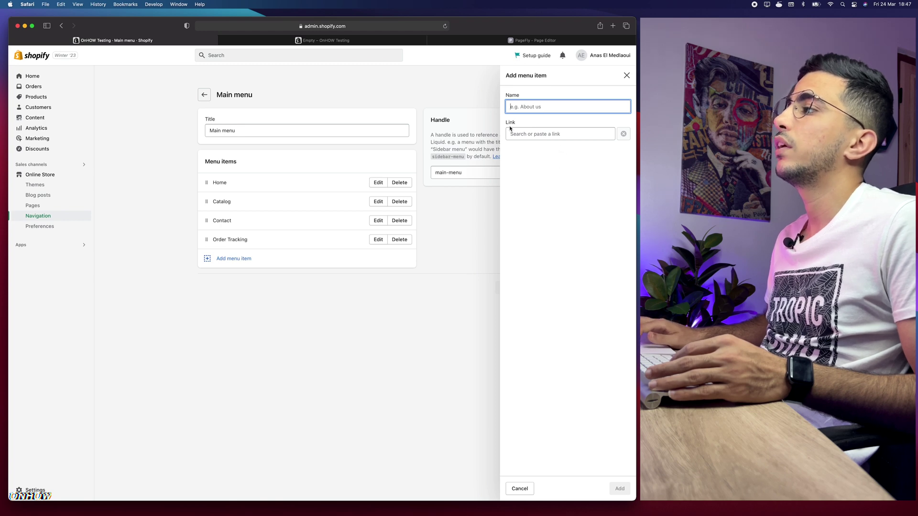
Choose Pages as the link target, checking the PageFly publishing progress along the way
click(549, 134)
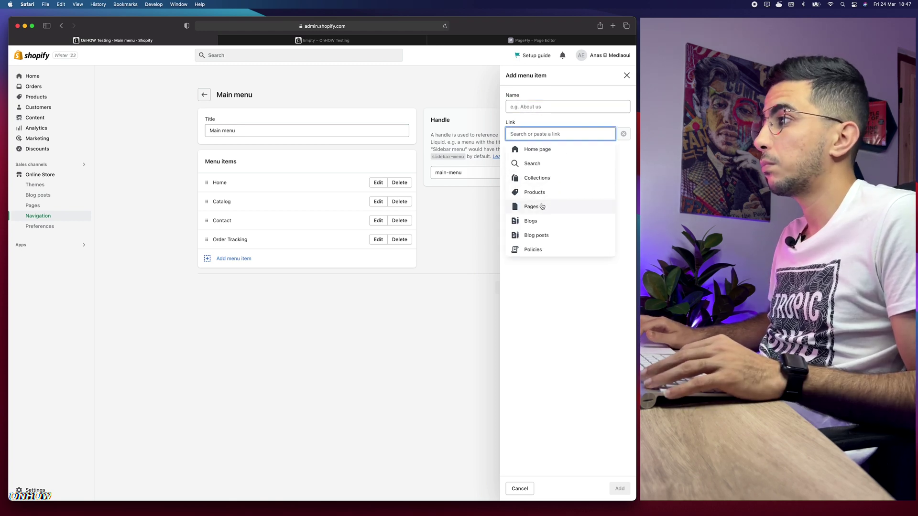
click(532, 207)
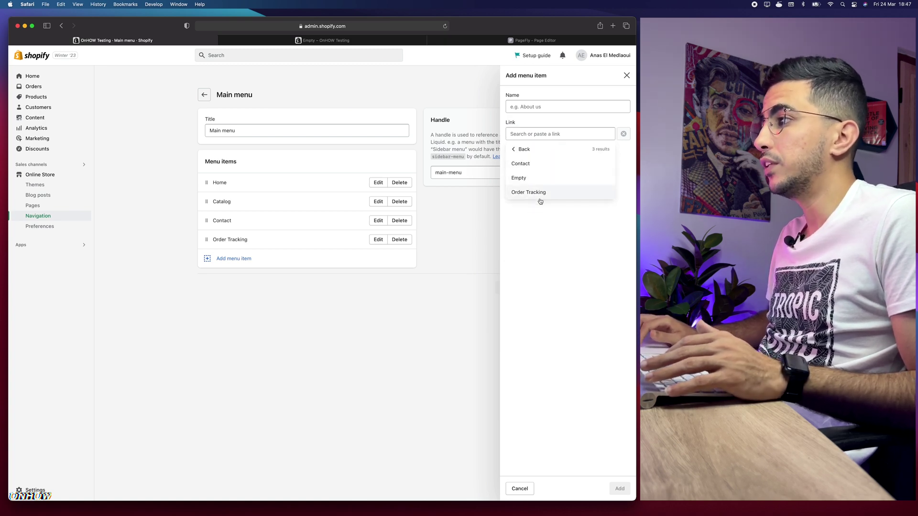
click(521, 41)
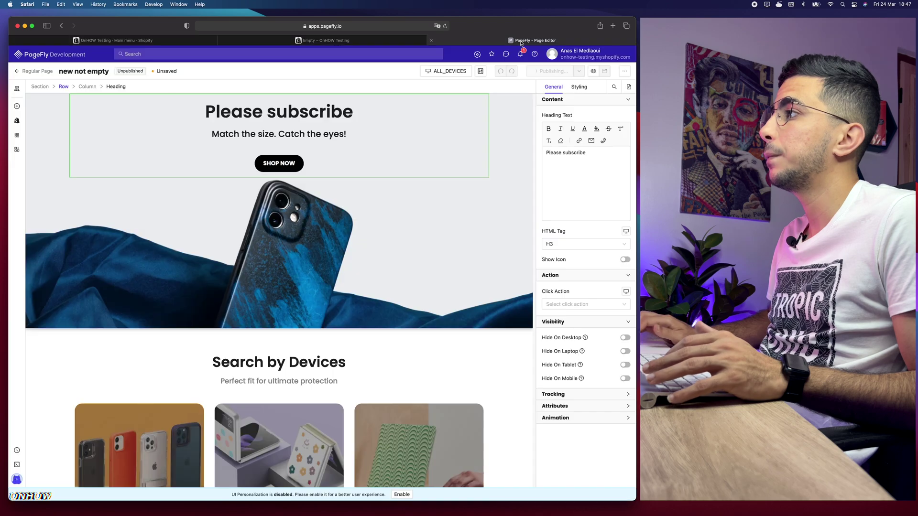
scroll(553, 77, up, 5)
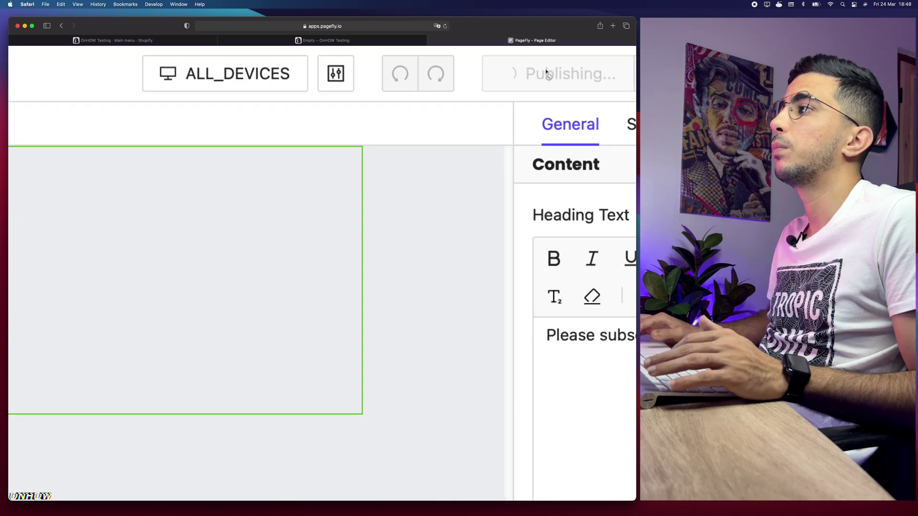
scroll(538, 86, down, 5)
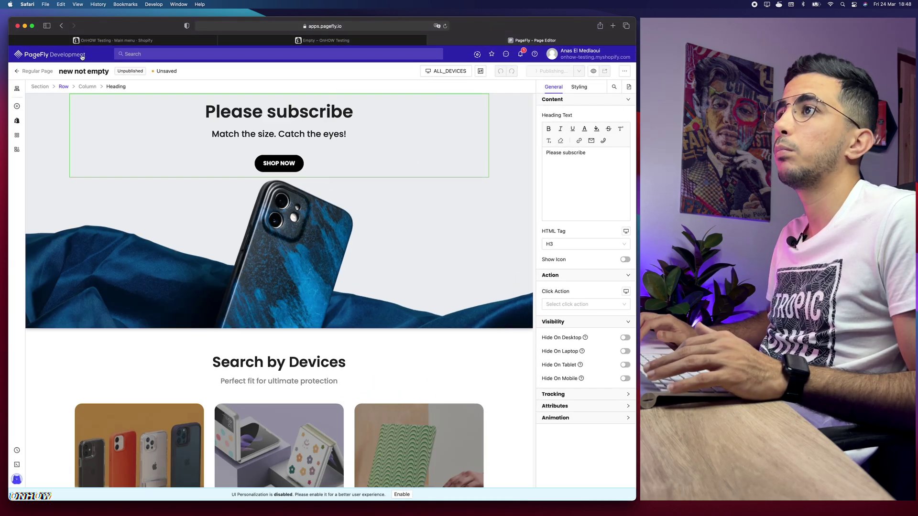
click(110, 41)
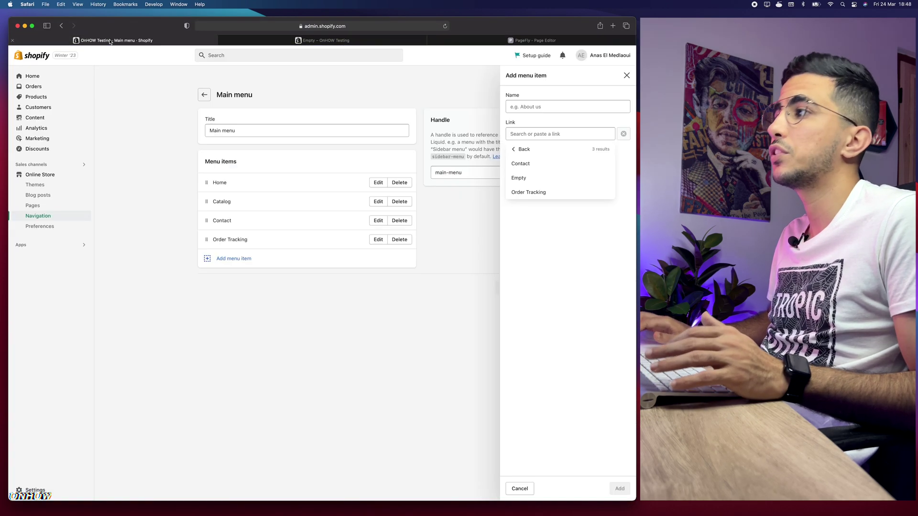
Link the new item to the Empty page, add it, and save the Main menu
click(519, 177)
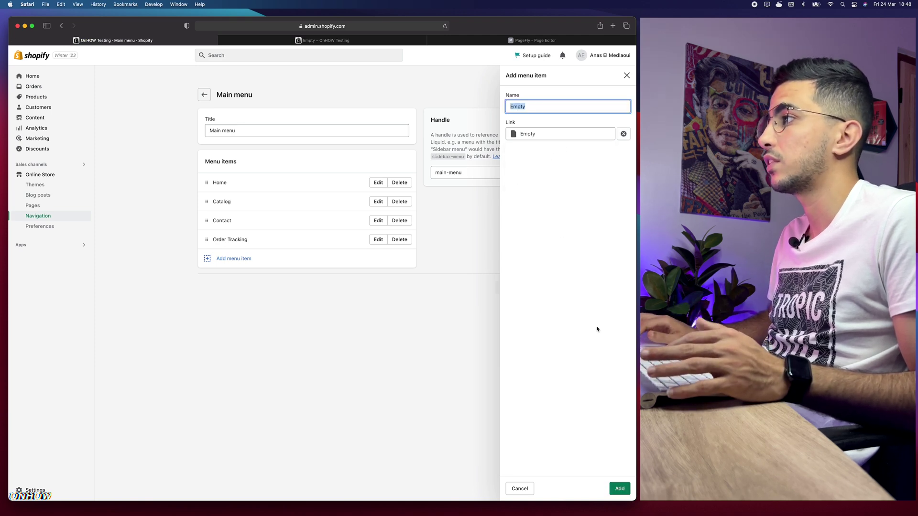
click(620, 488)
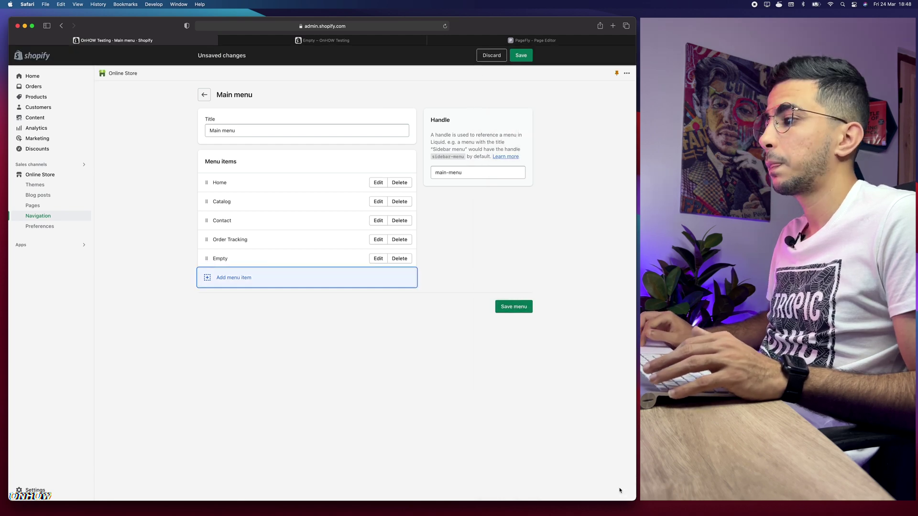
click(513, 306)
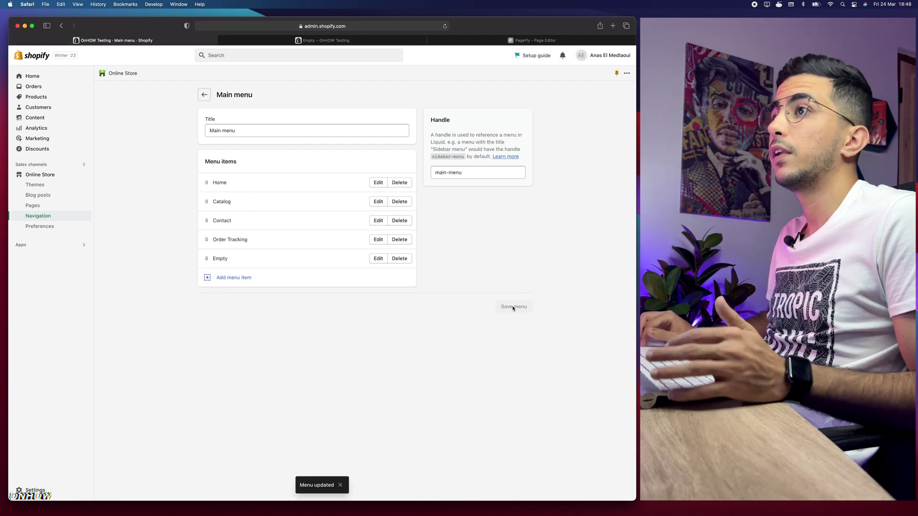
Preview the storefront, open its new Empty nav link, then go back to PageFly
click(83, 175)
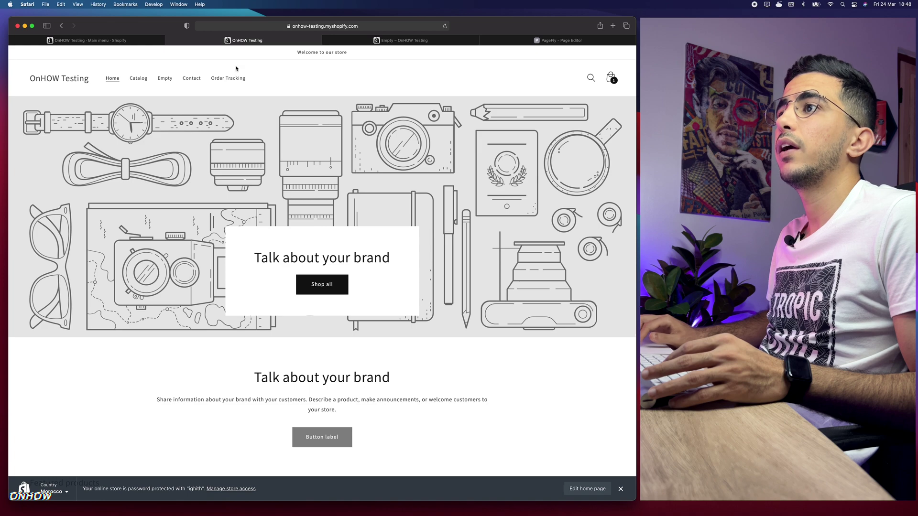
scroll(160, 87, up, 5)
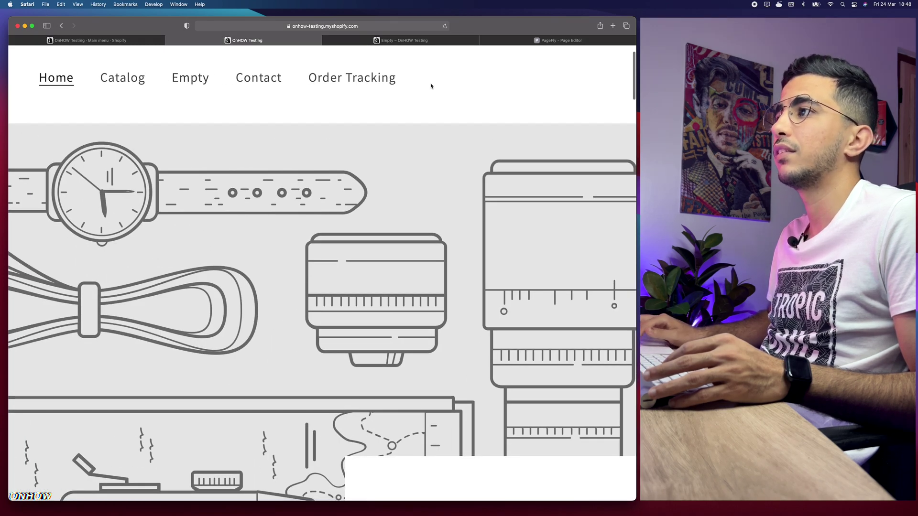
click(191, 81)
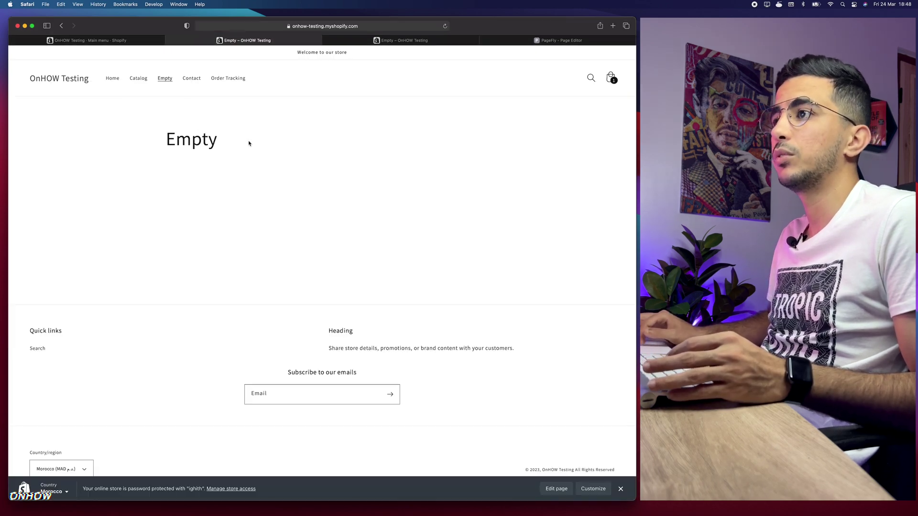
click(525, 41)
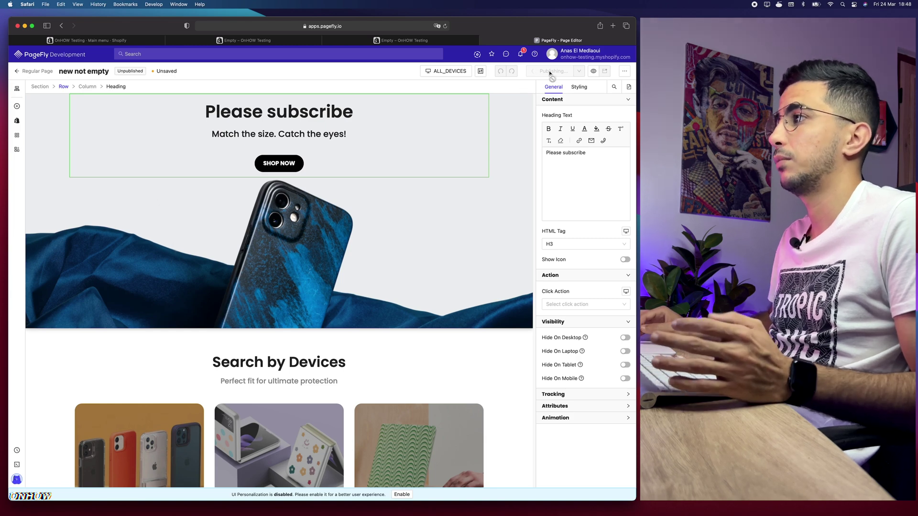